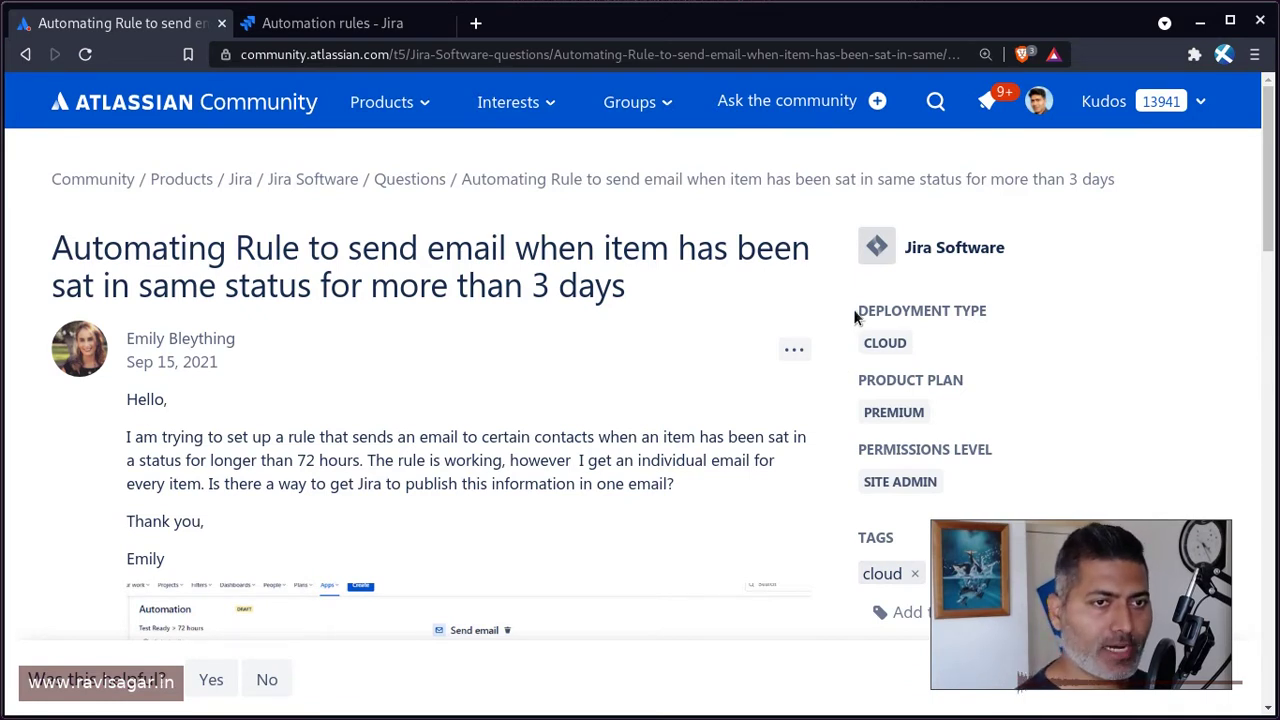
# Step: Read the community question about combining the status-age notifications into one email, including its rule screenshots
pyautogui.scroll(-2, 487, 316)
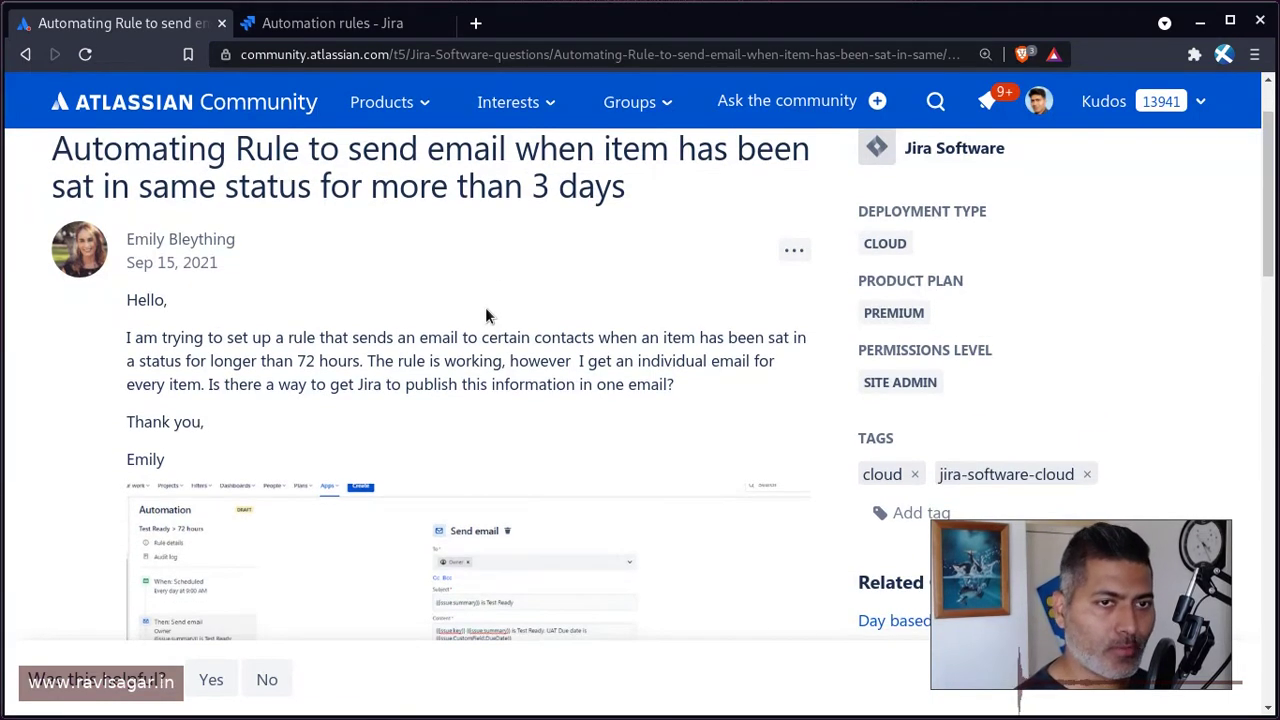
pyautogui.scroll(-3, 485, 316)
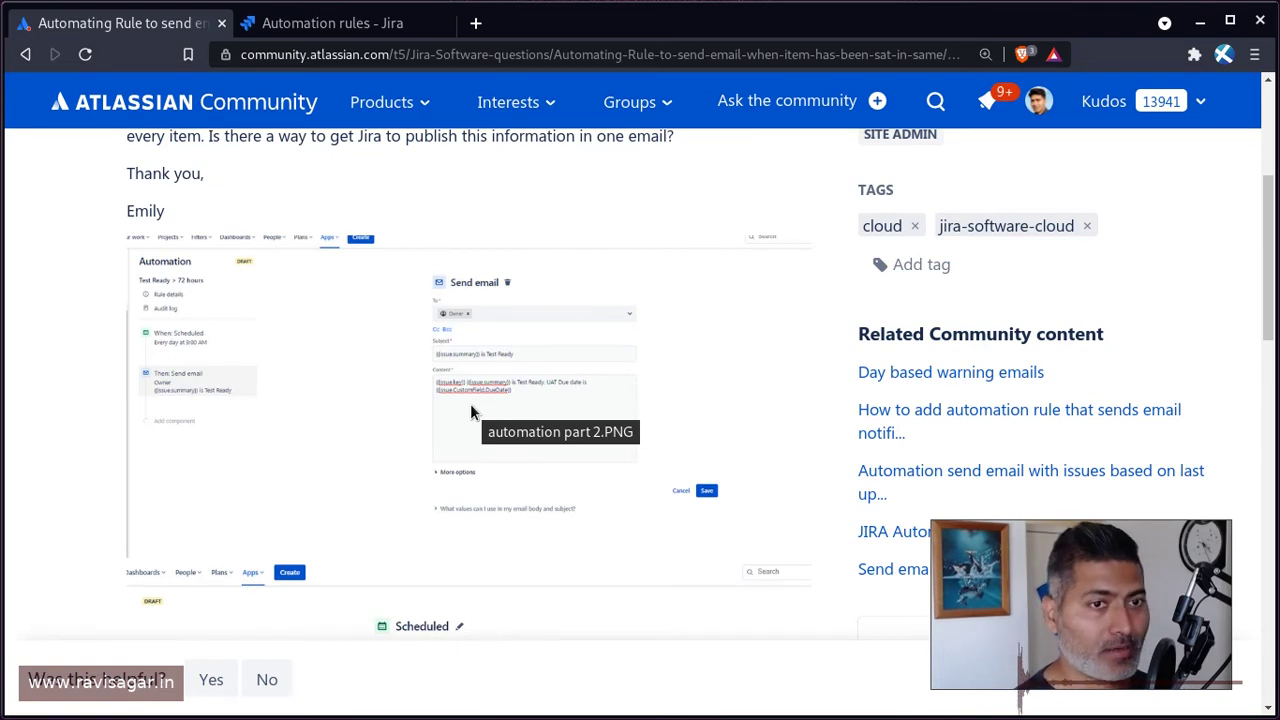
pyautogui.scroll(4, 470, 403)
pyautogui.scroll(-3, 470, 403)
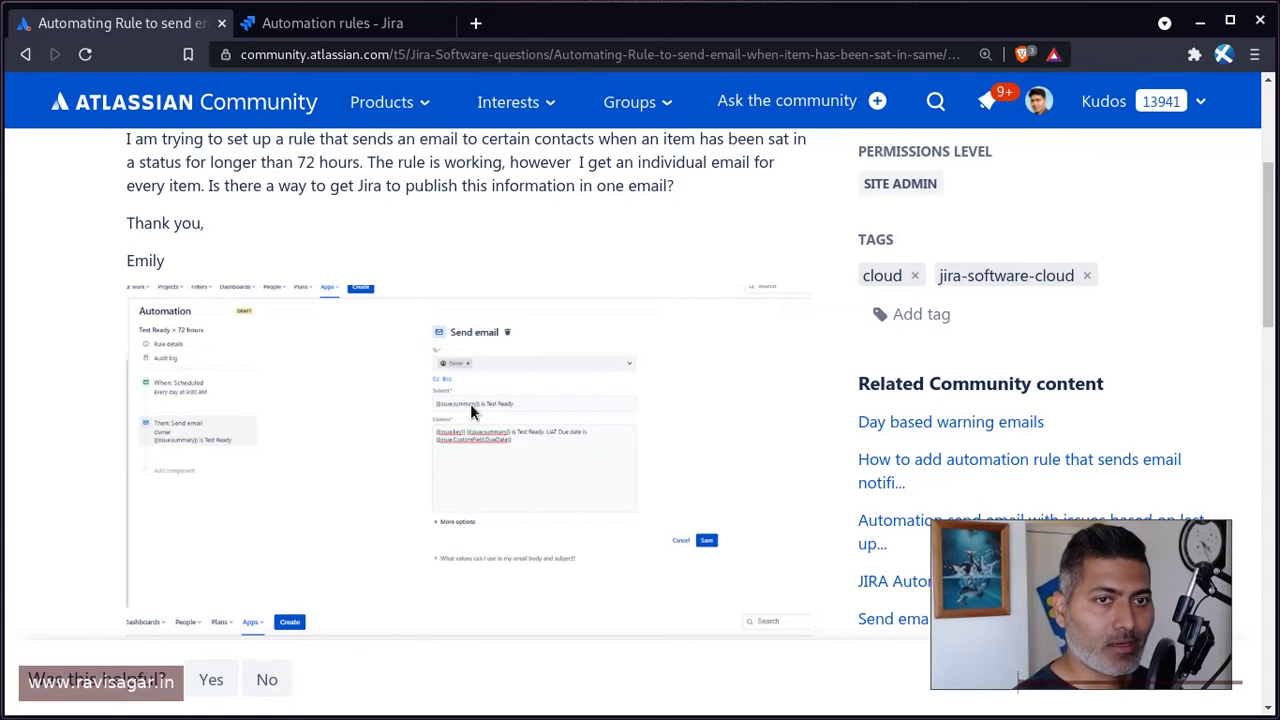
pyautogui.scroll(-3, 470, 404)
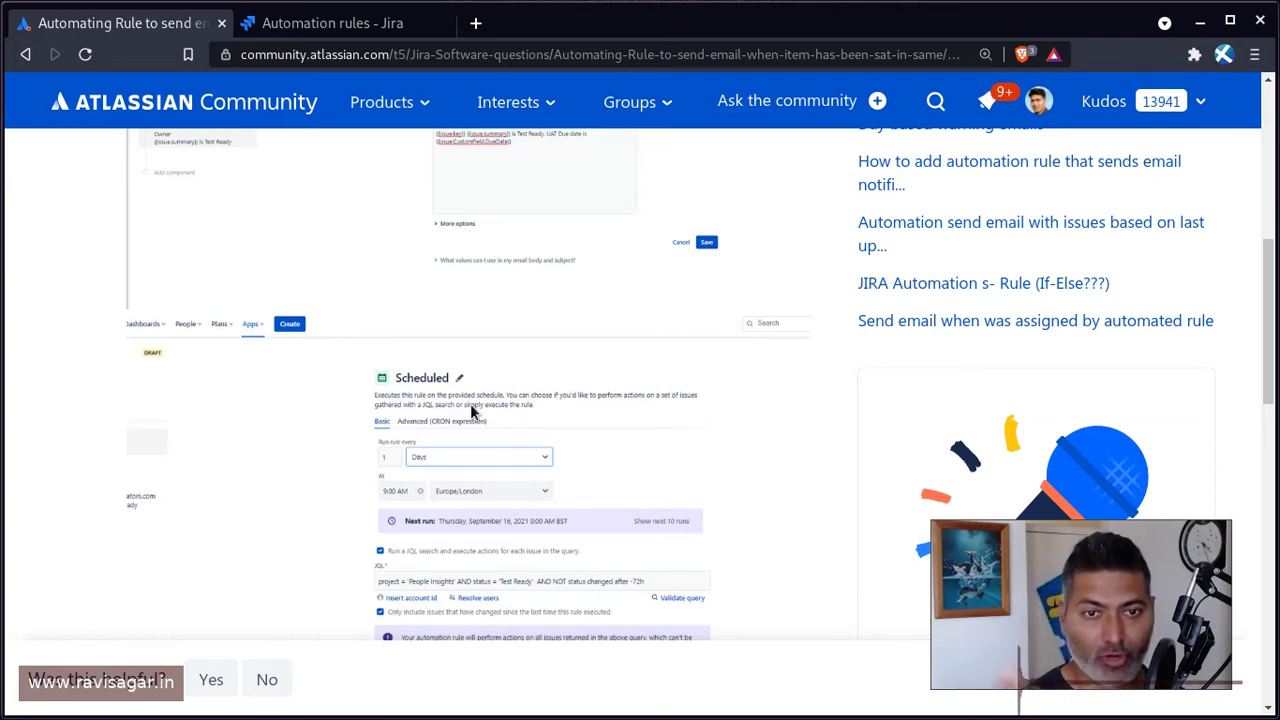
pyautogui.scroll(10, 472, 412)
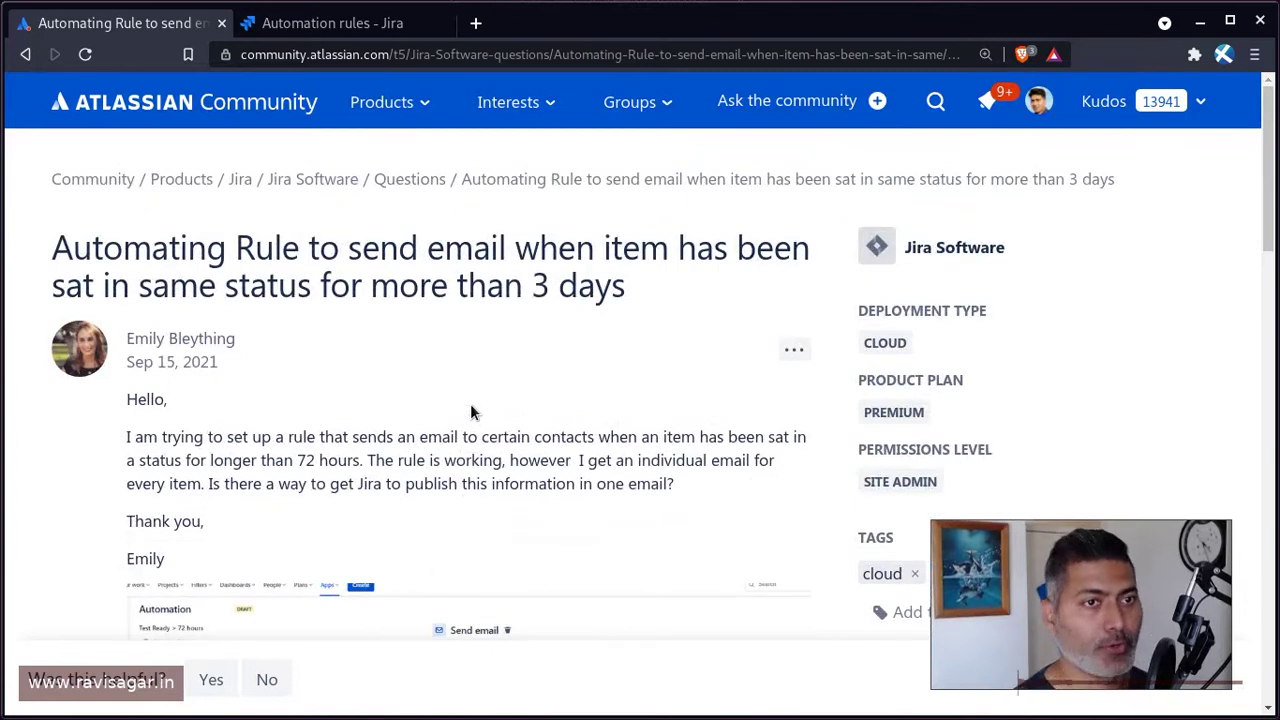
# Step: In the scheduled Jira automation rule, enable the JQL search for each issue, set the query to priority > High and validate it
pyautogui.click(345, 28)
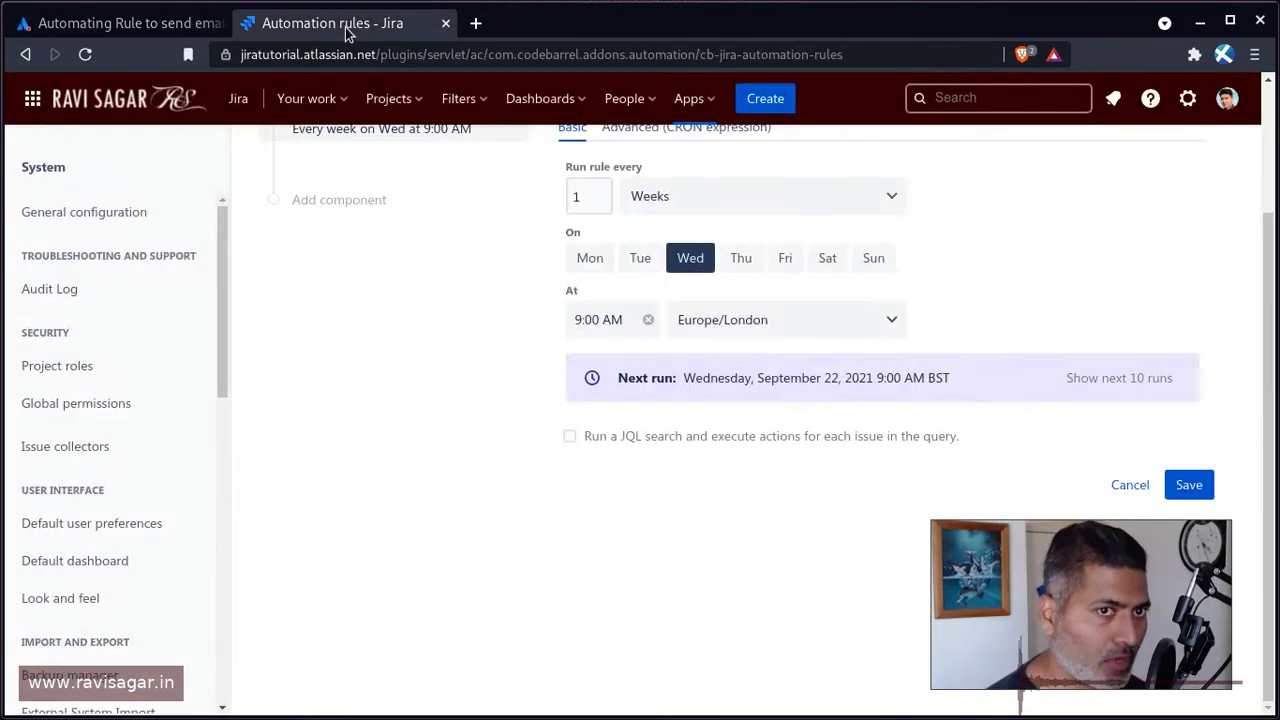
pyautogui.scroll(3, 448, 397)
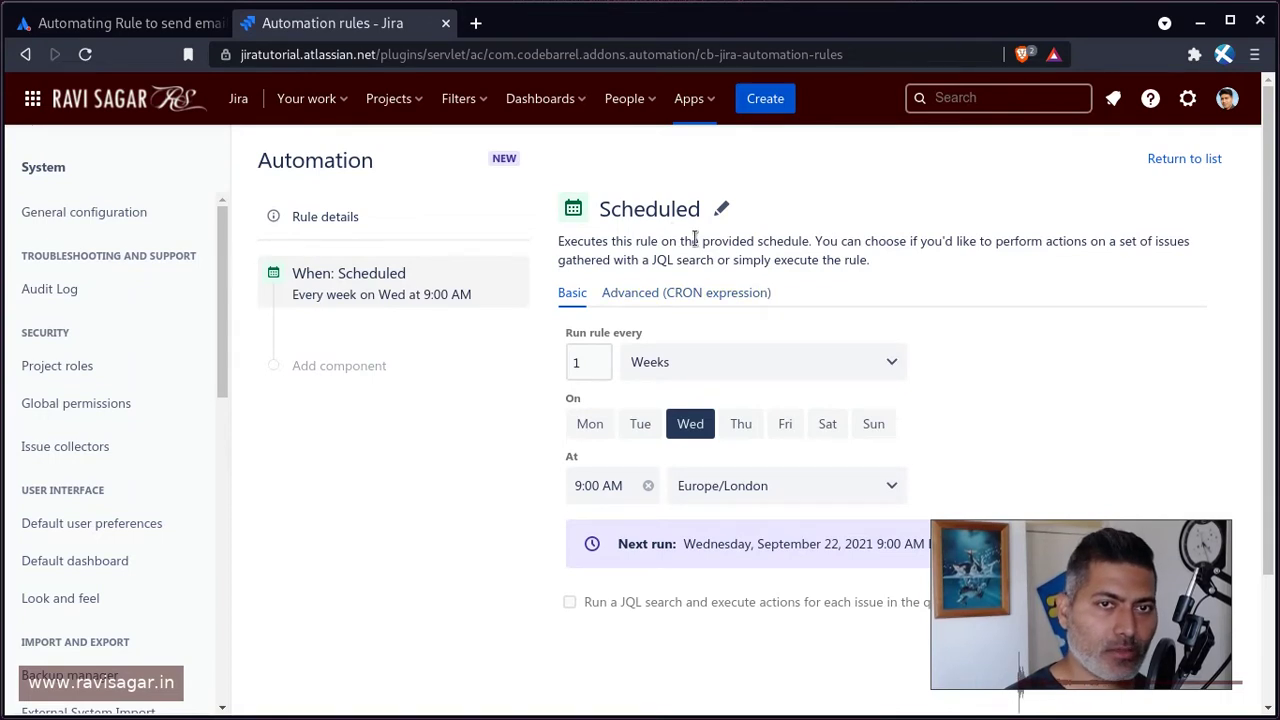
pyautogui.scroll(-2, 720, 330)
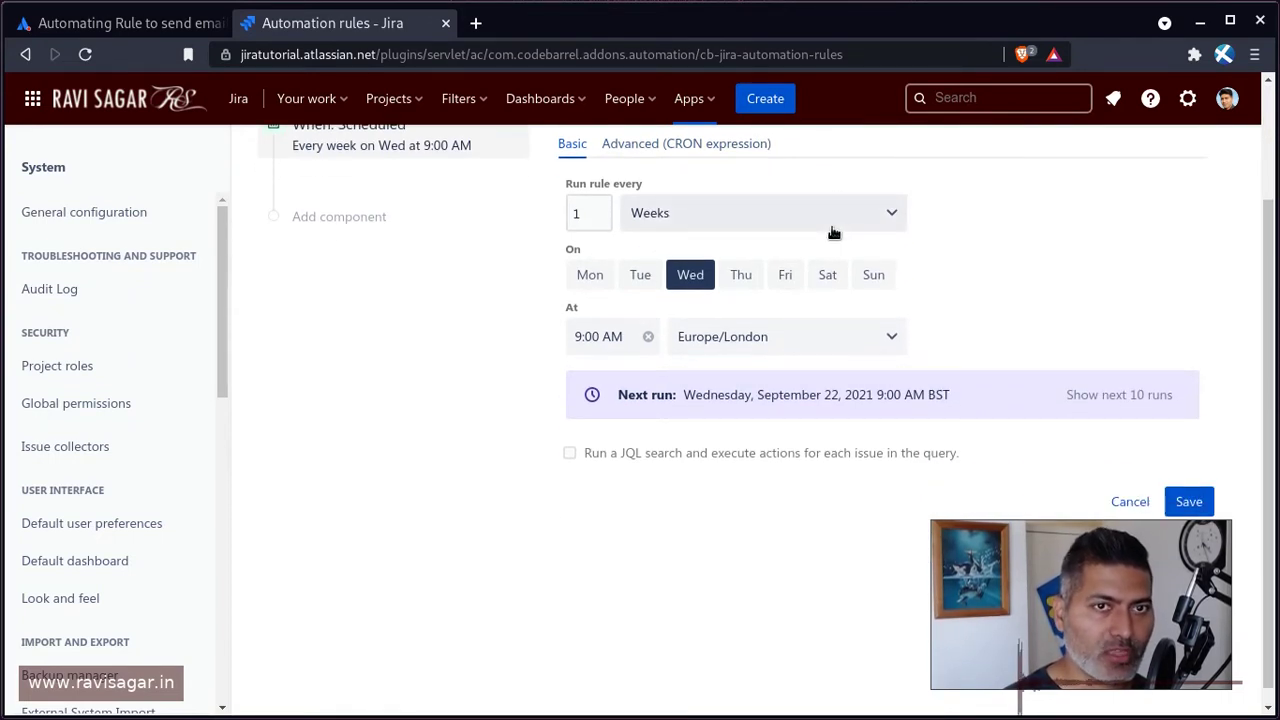
pyautogui.click(570, 457)
pyautogui.scroll(-3, 517, 289)
pyautogui.click(666, 316)
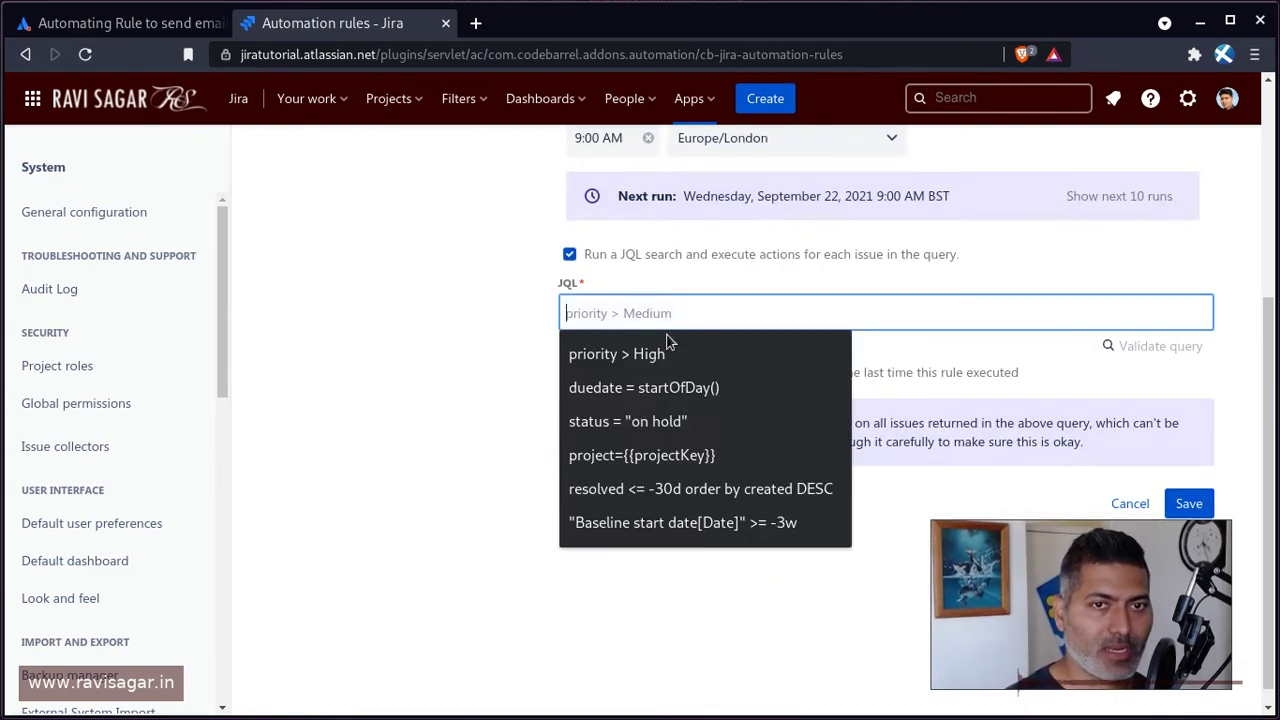
pyautogui.click(667, 352)
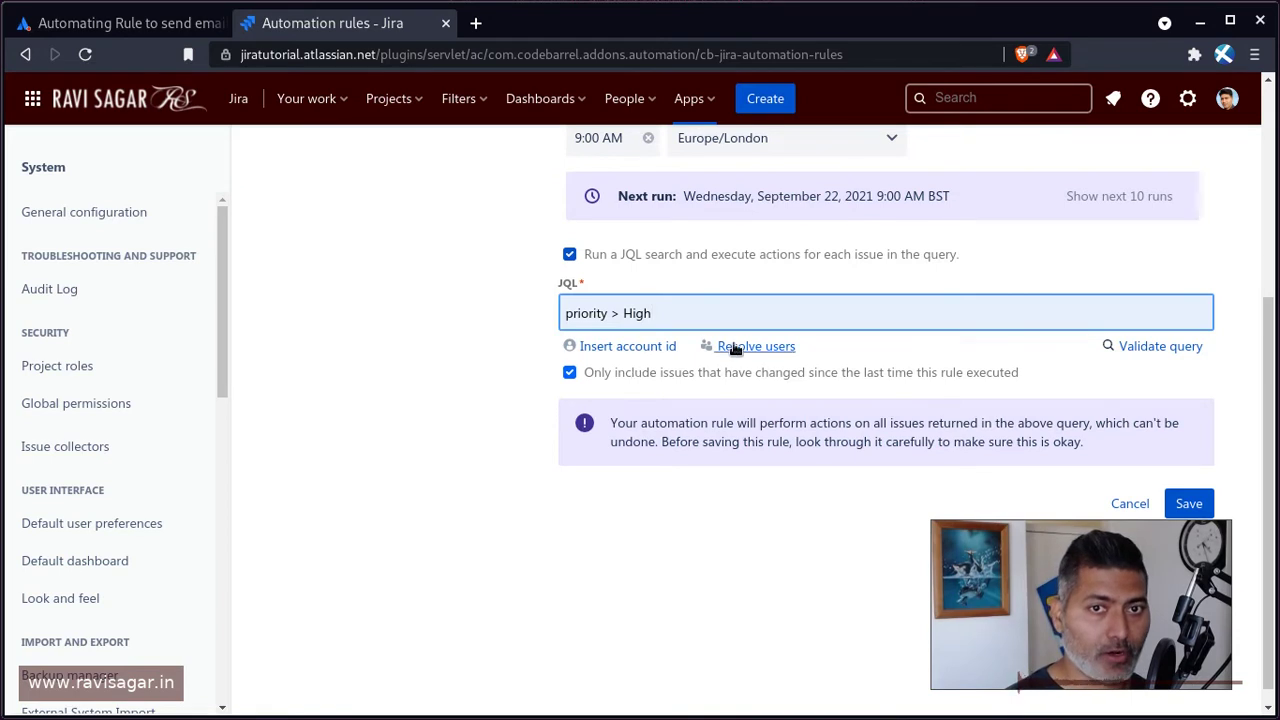
pyautogui.click(1110, 348)
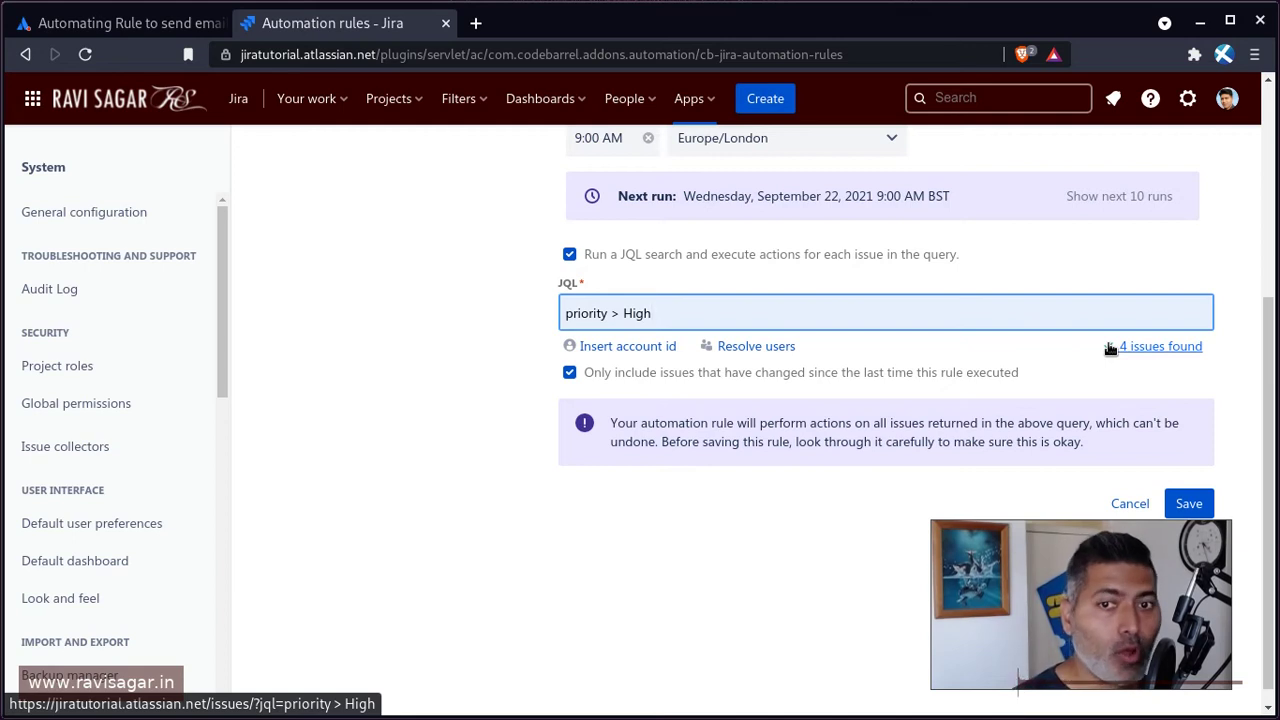
# Step: Review the rule's notice about performing actions on all issues returned by the query, along with its schedule settings
pyautogui.scroll(-1, 985, 352)
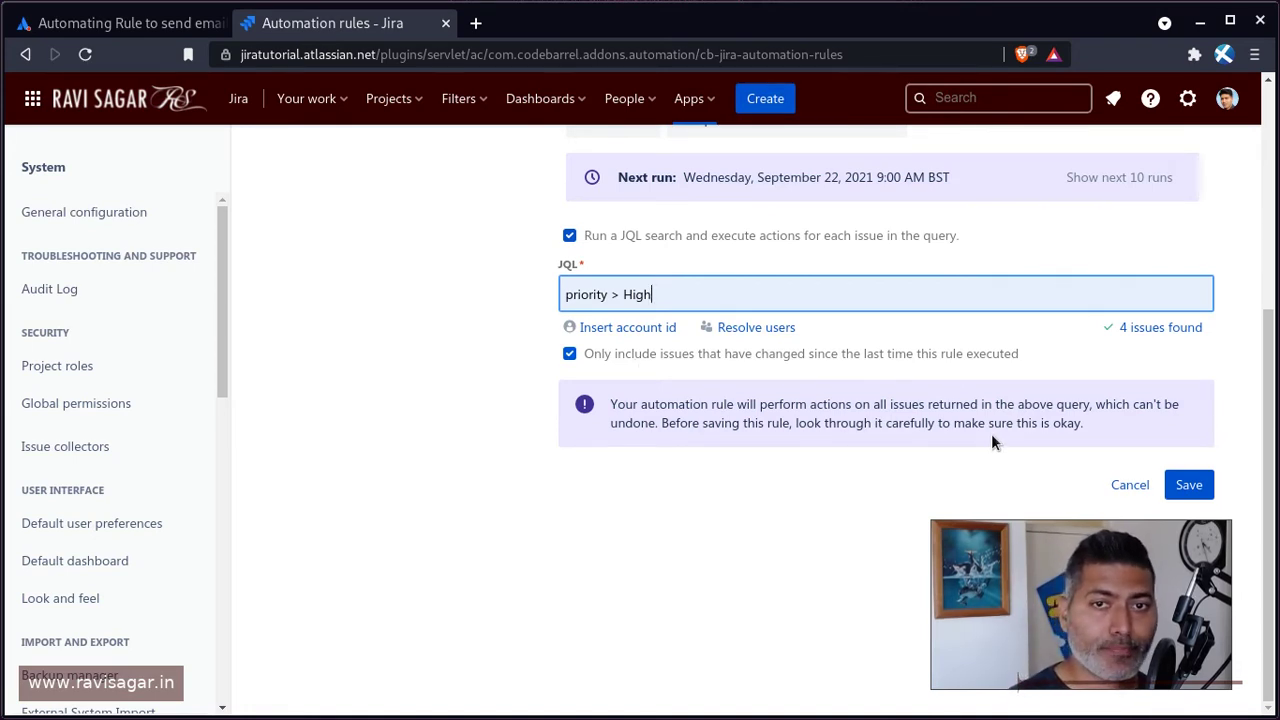
pyautogui.doubleClick(885, 418)
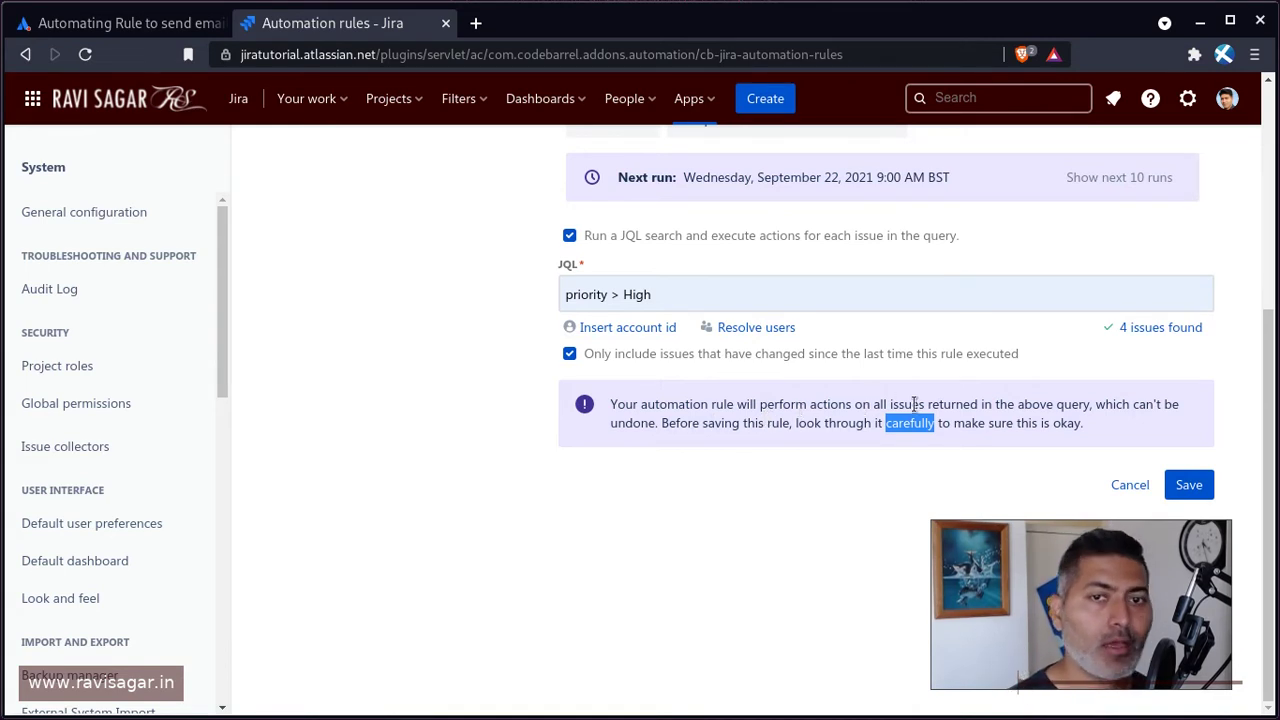
pyautogui.moveTo(870, 404); pyautogui.dragTo(1096, 410)
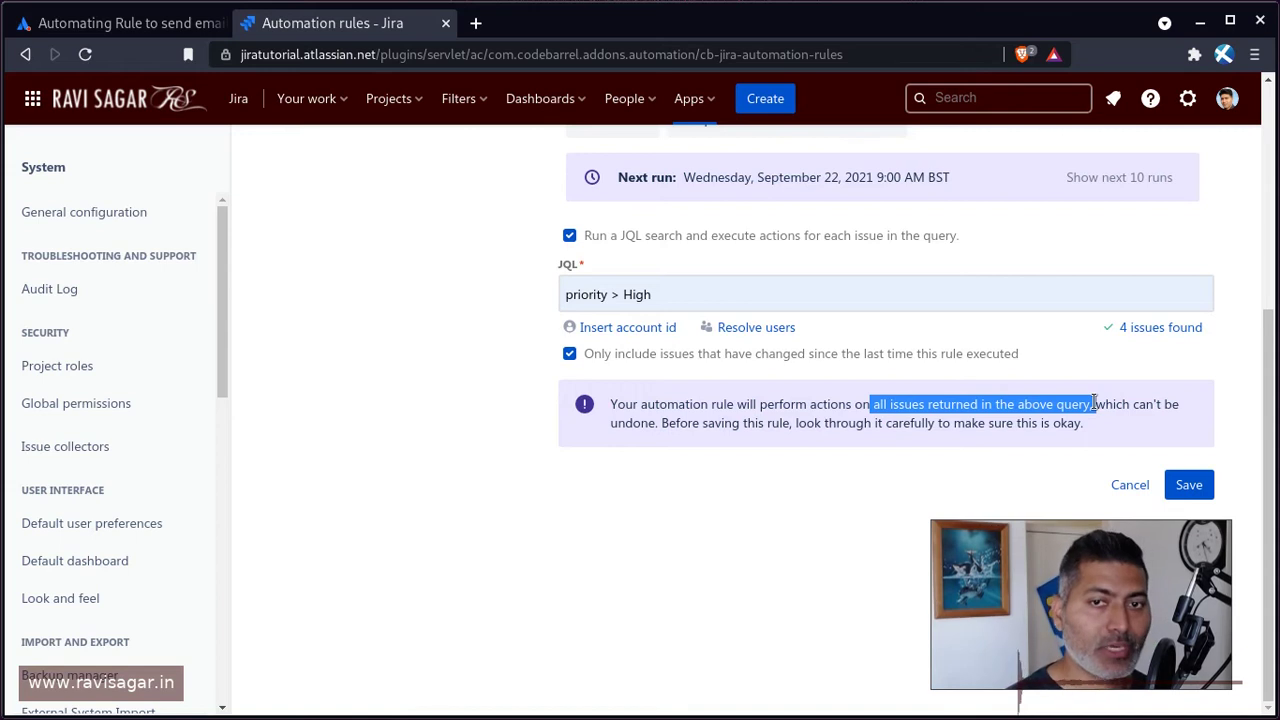
pyautogui.scroll(3, 596, 514)
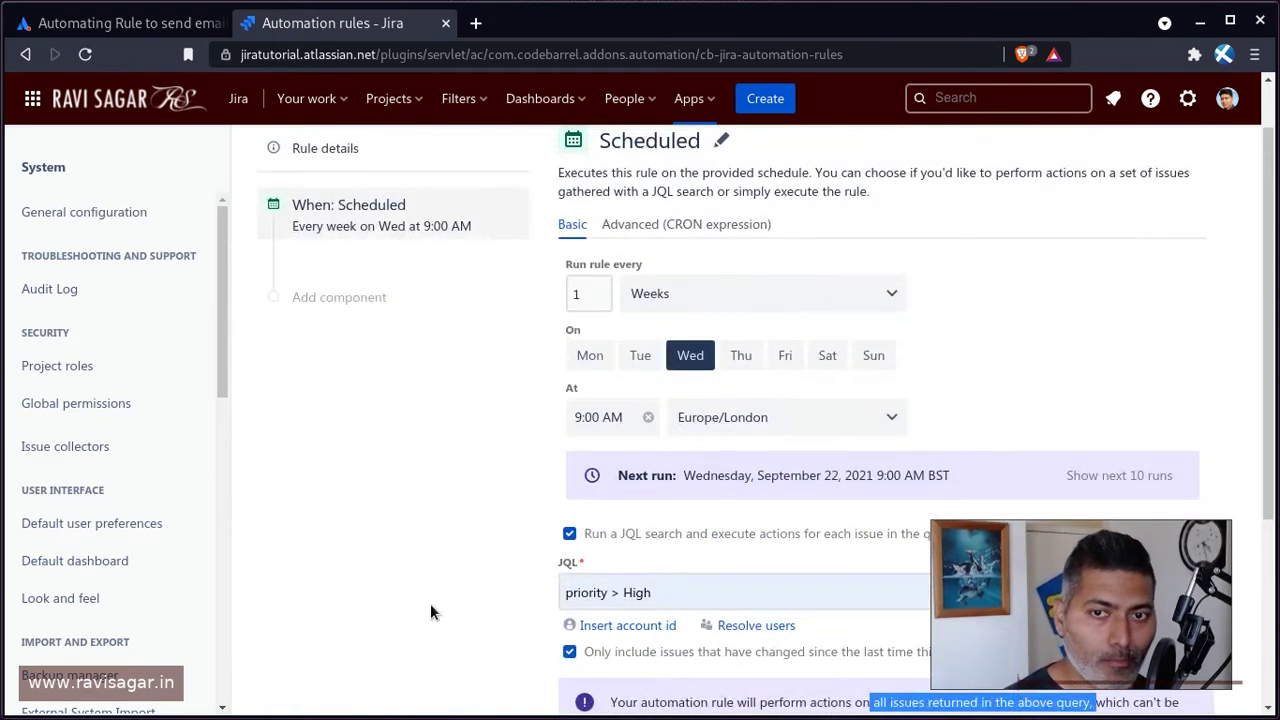
pyautogui.scroll(1, 426, 604)
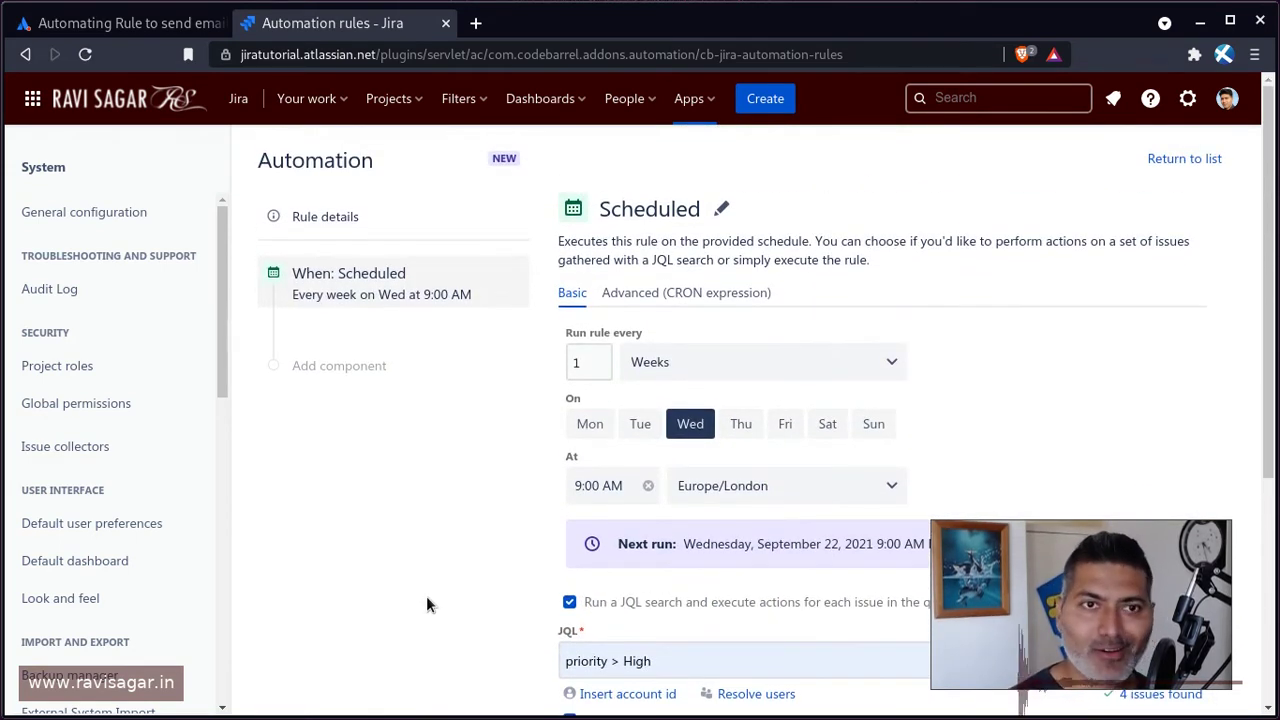
pyautogui.scroll(-4, 428, 580)
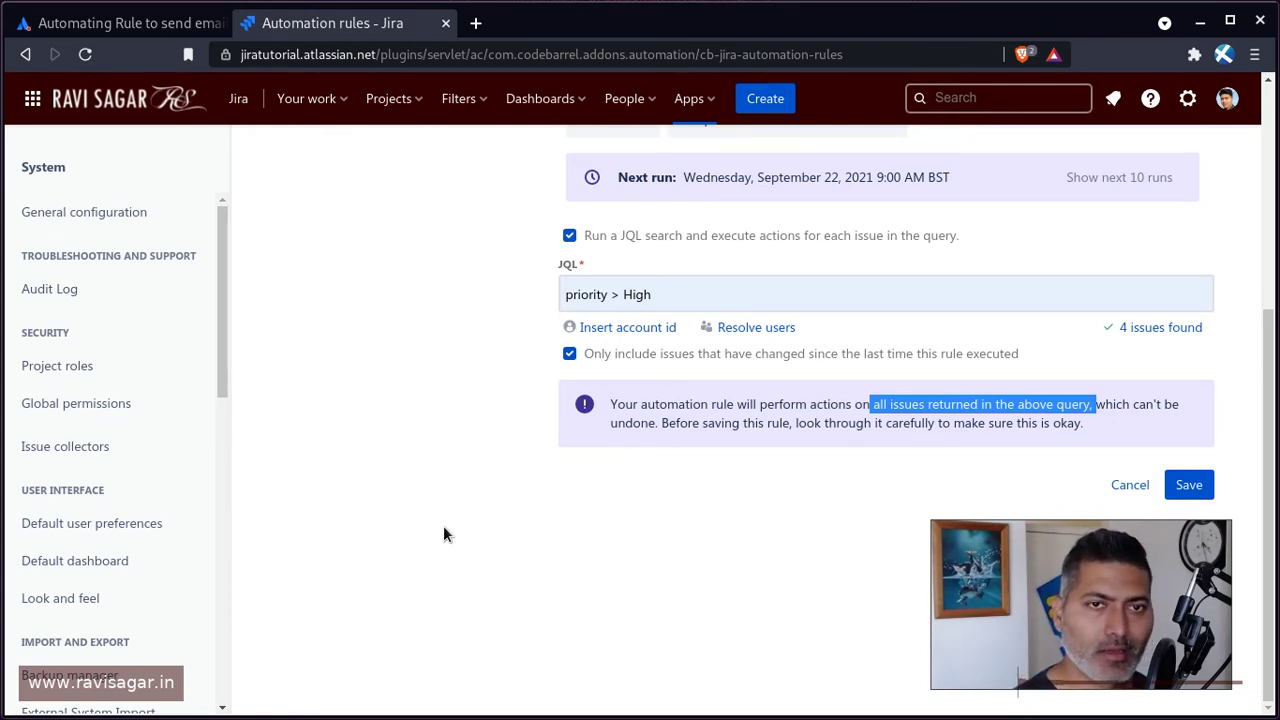
pyautogui.scroll(5, 490, 468)
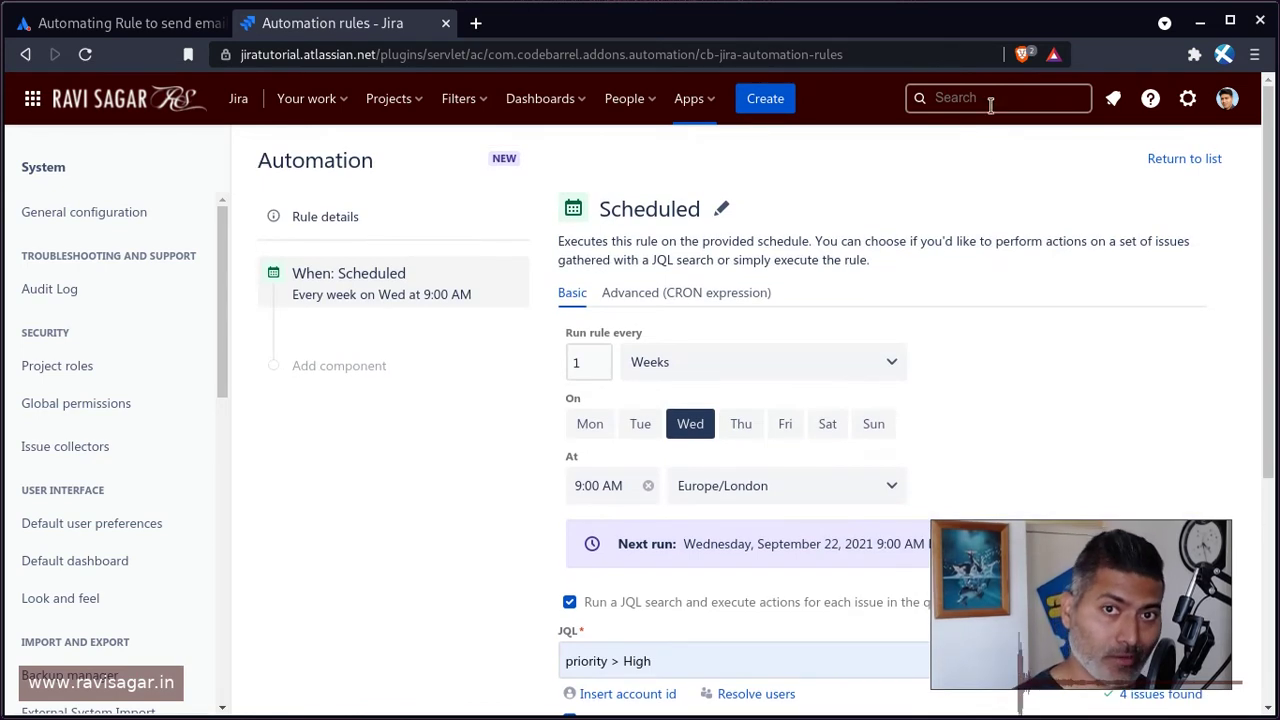
# Step: Leave the automation rule without saving, go to the issue search and load the starred filter assigned-to-me
pyautogui.click(990, 100)
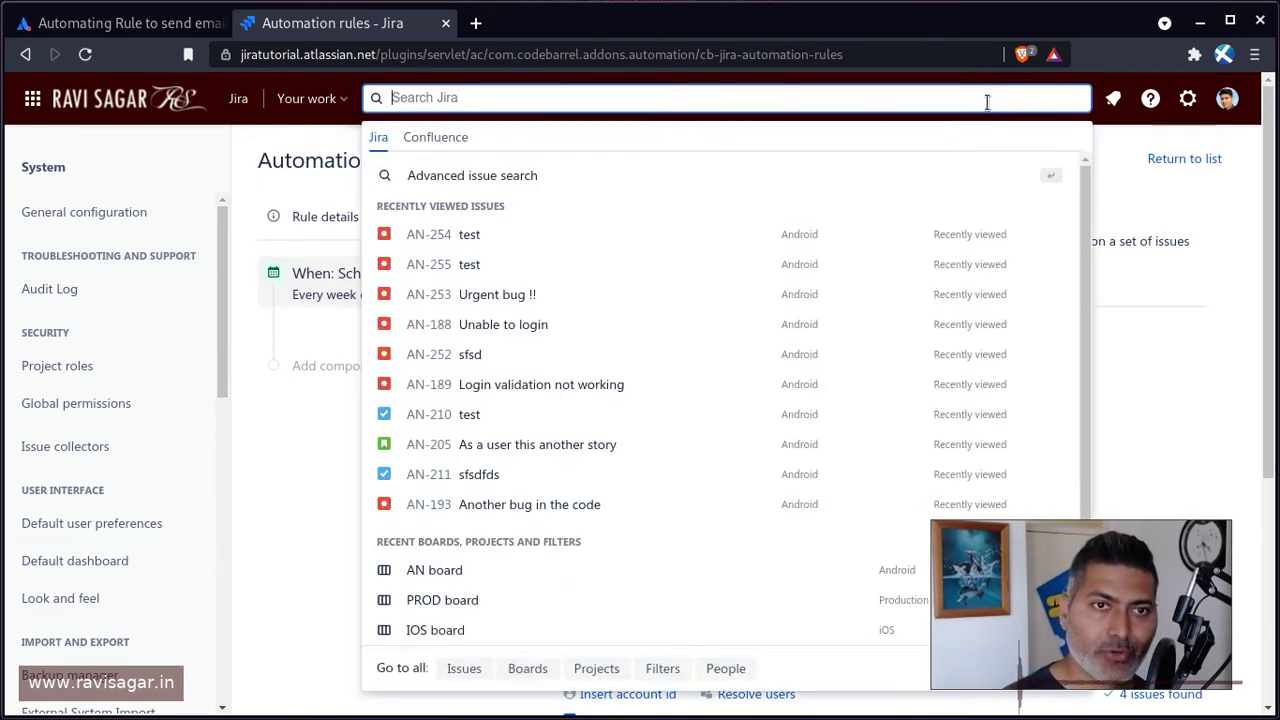
pyautogui.click(463, 668)
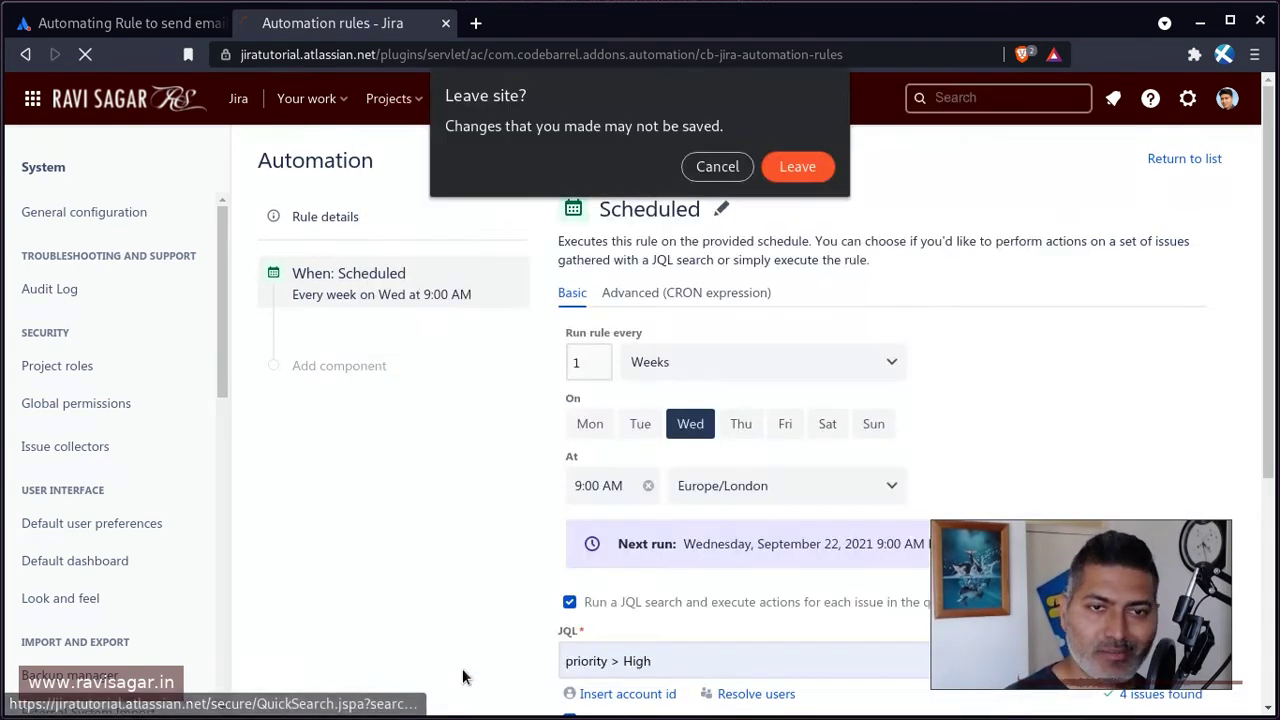
pyautogui.click(780, 166)
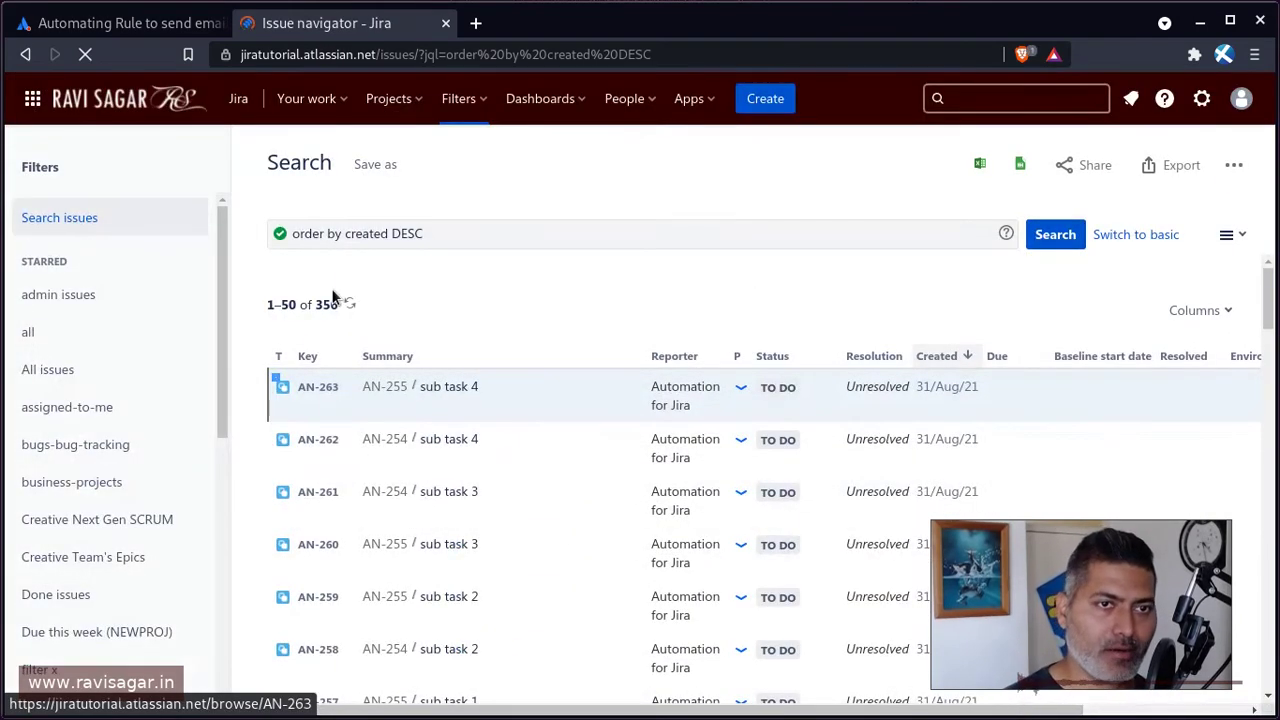
pyautogui.scroll(-4, 137, 366)
pyautogui.scroll(3, 137, 370)
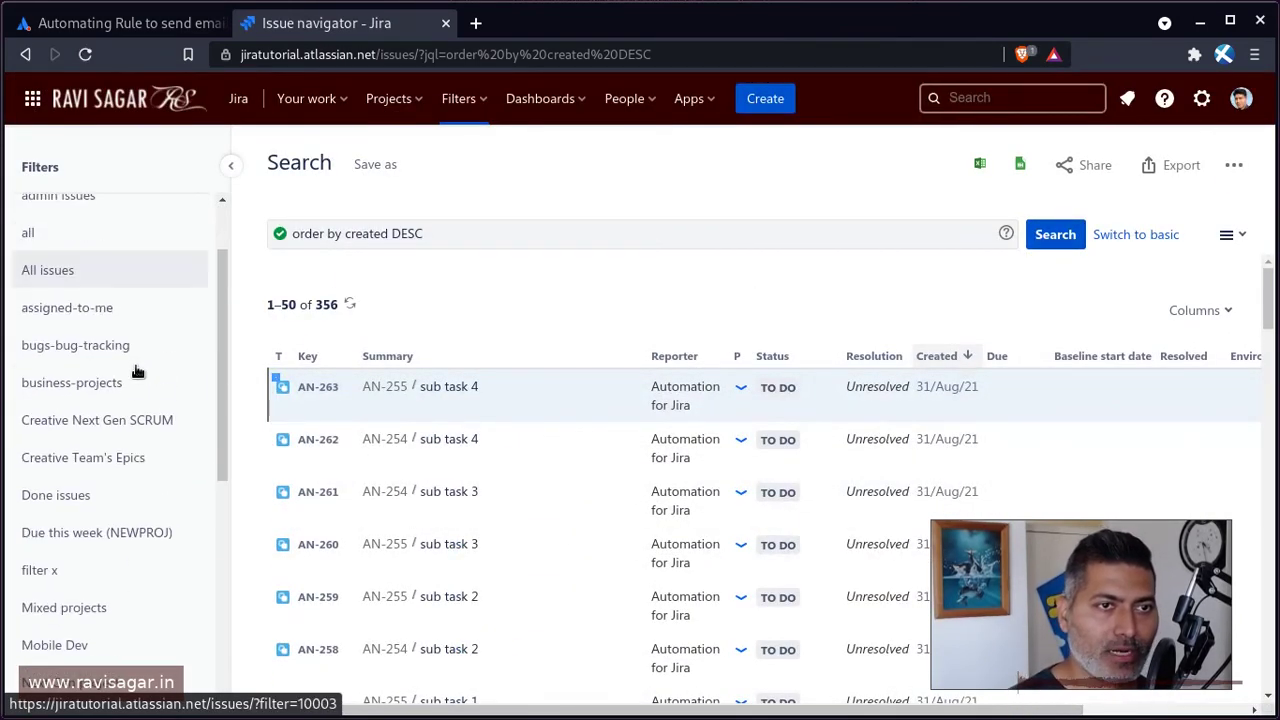
pyautogui.click(95, 311)
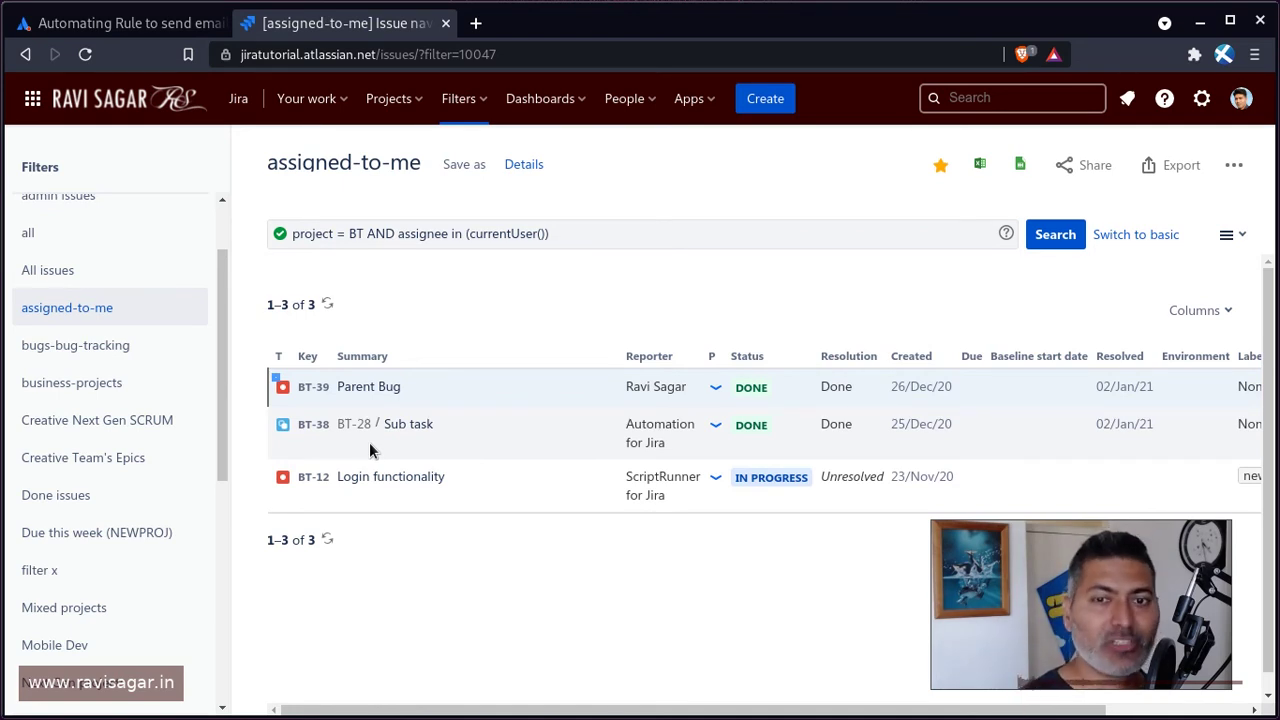
# Step: Create a personal subscription to the assigned-to-me filter with a daily schedule, once per day at 1:00 am
pyautogui.click(527, 167)
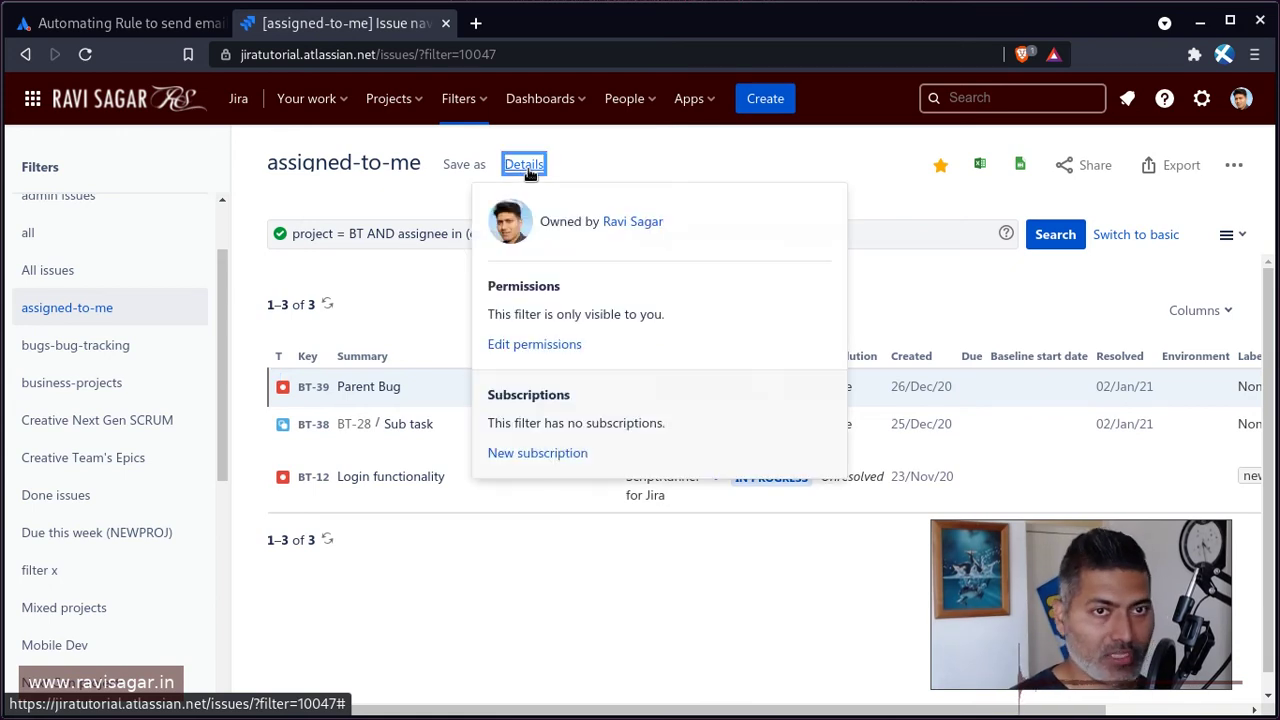
pyautogui.click(532, 454)
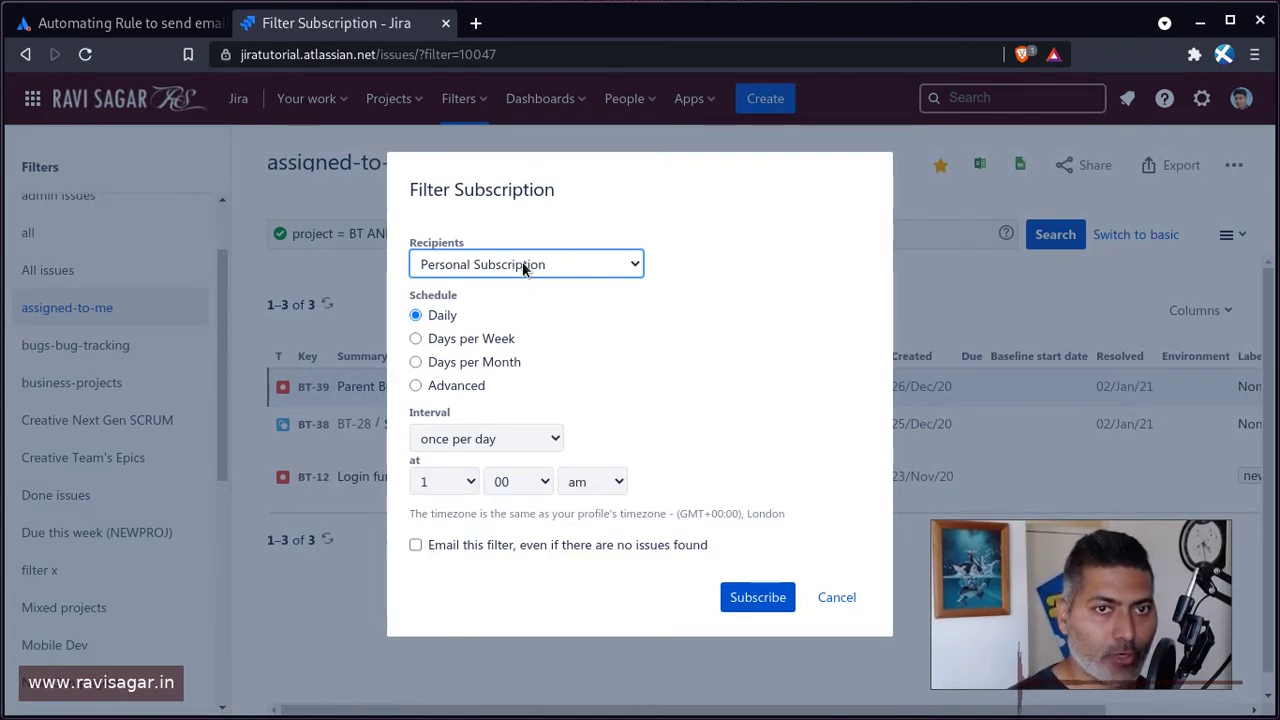
pyautogui.click(522, 263)
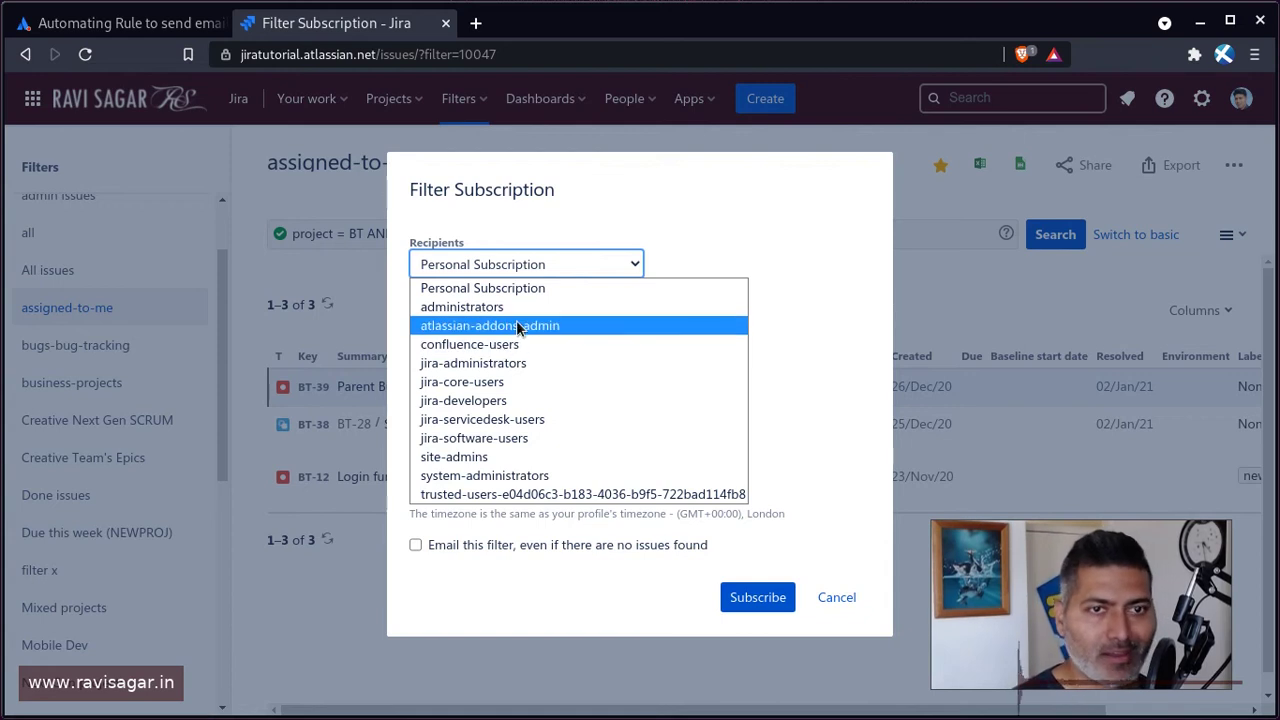
pyautogui.click(675, 228)
pyautogui.click(596, 266)
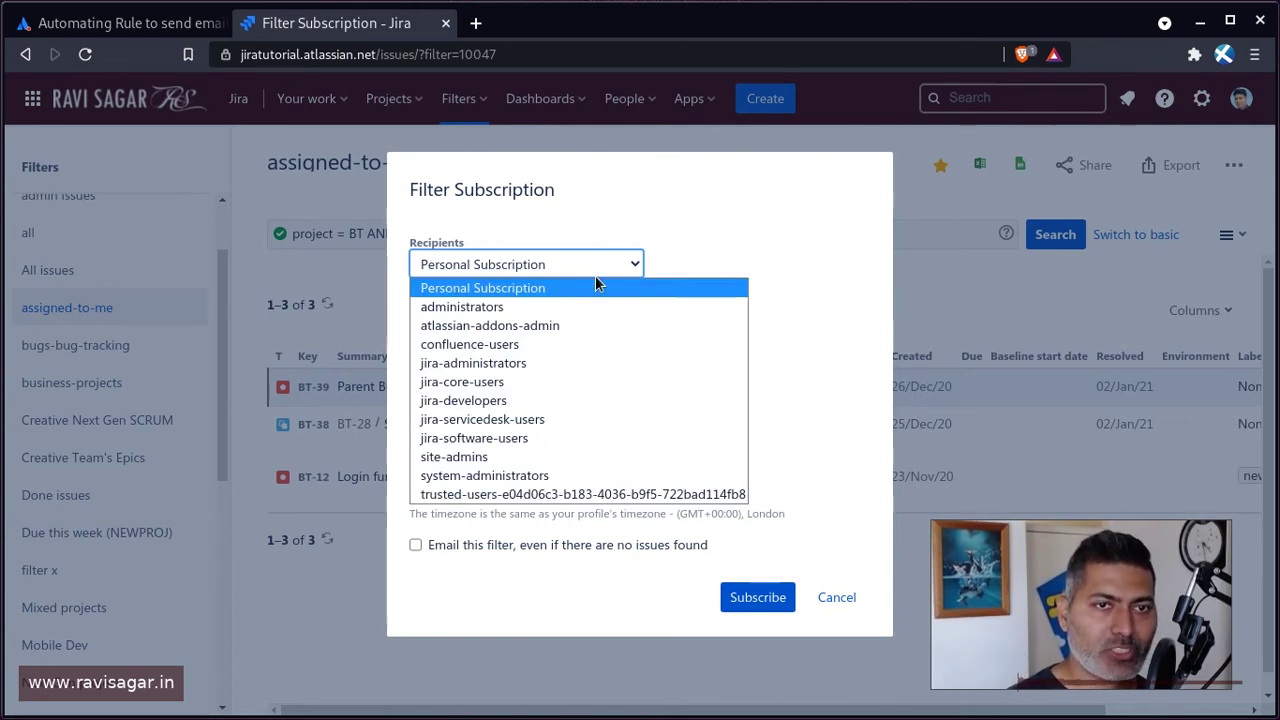
pyautogui.click(710, 226)
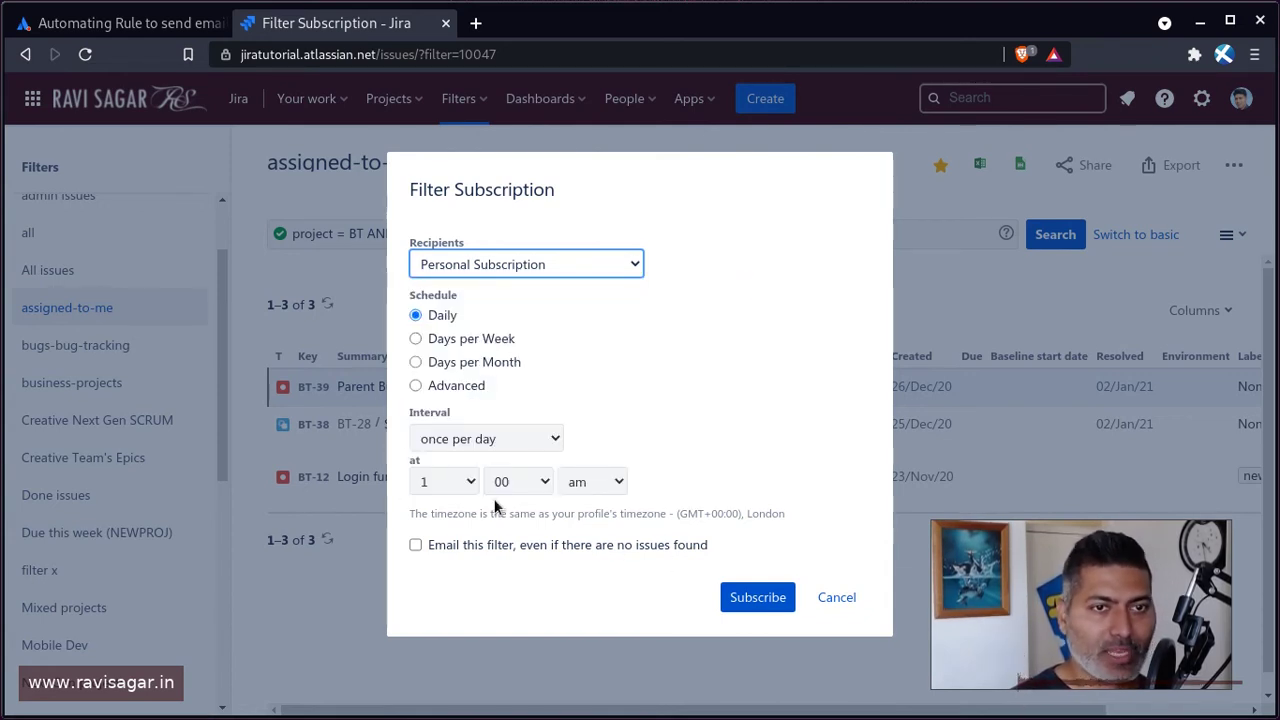
pyautogui.click(545, 440)
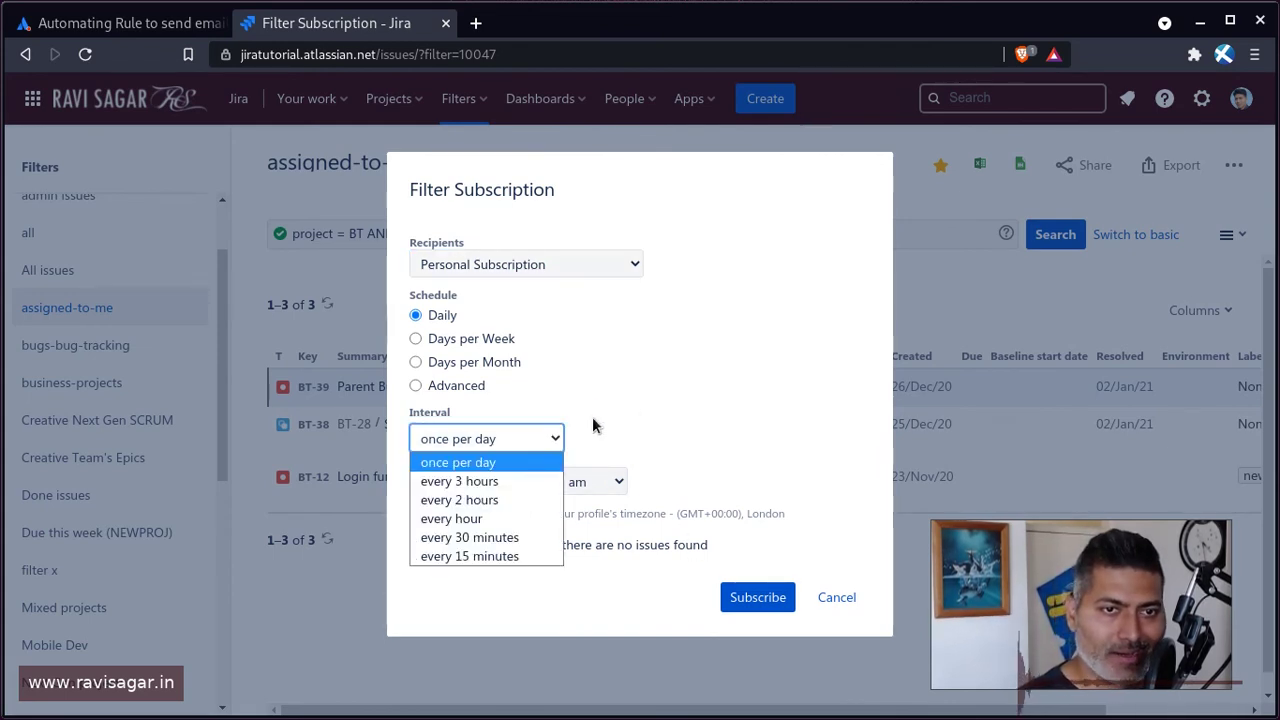
pyautogui.click(815, 401)
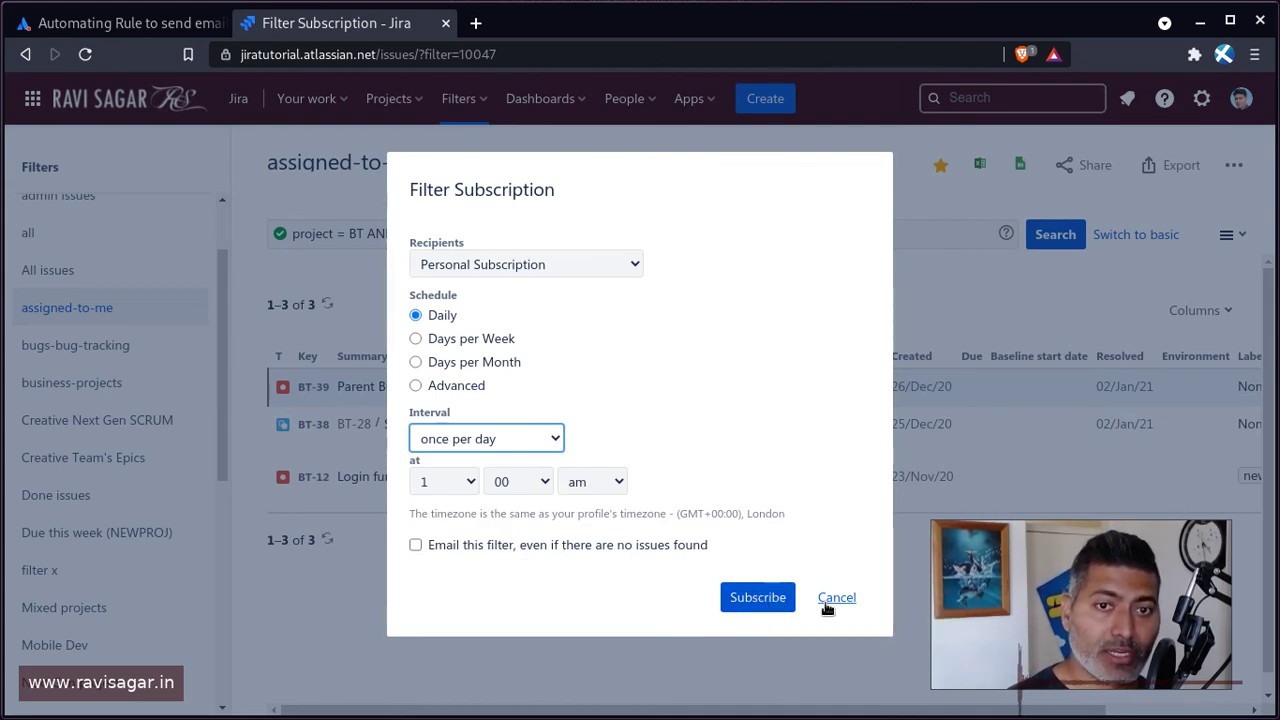
pyautogui.click(769, 601)
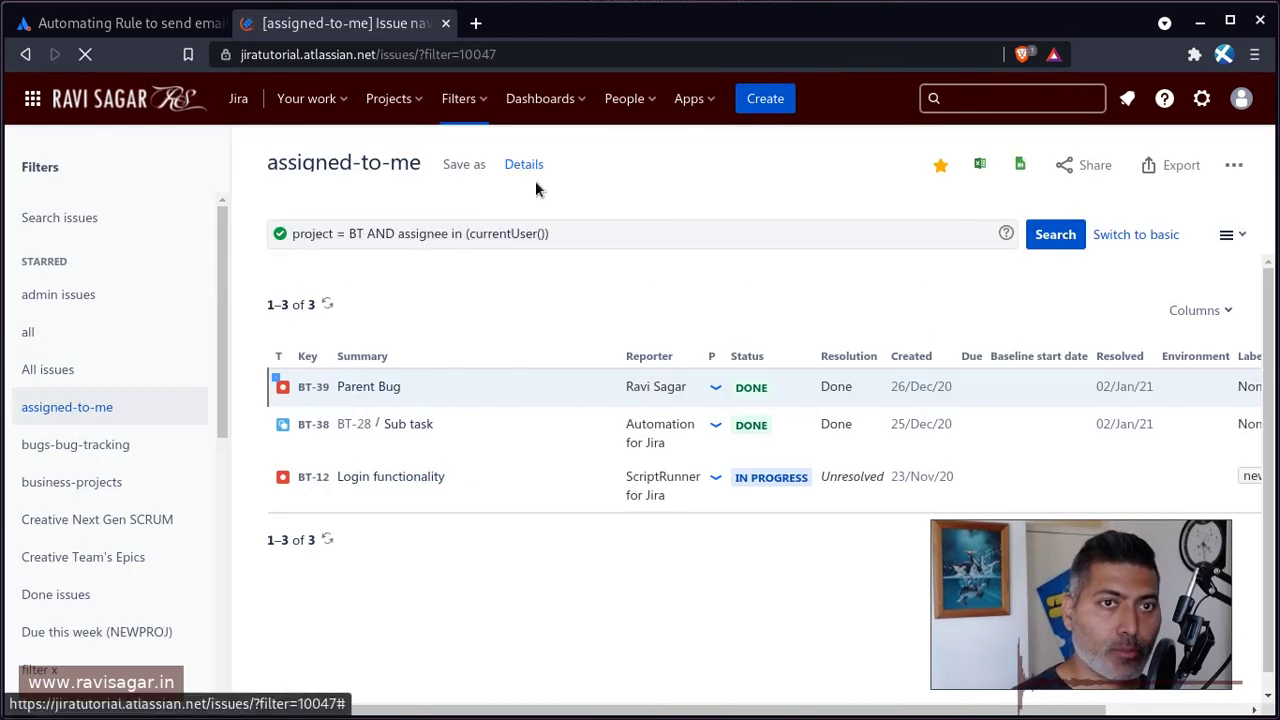
# Step: View the subscriptions of the assigned-to-me filter on their management page, and switch back to the Atlassian Community question
pyautogui.click(526, 166)
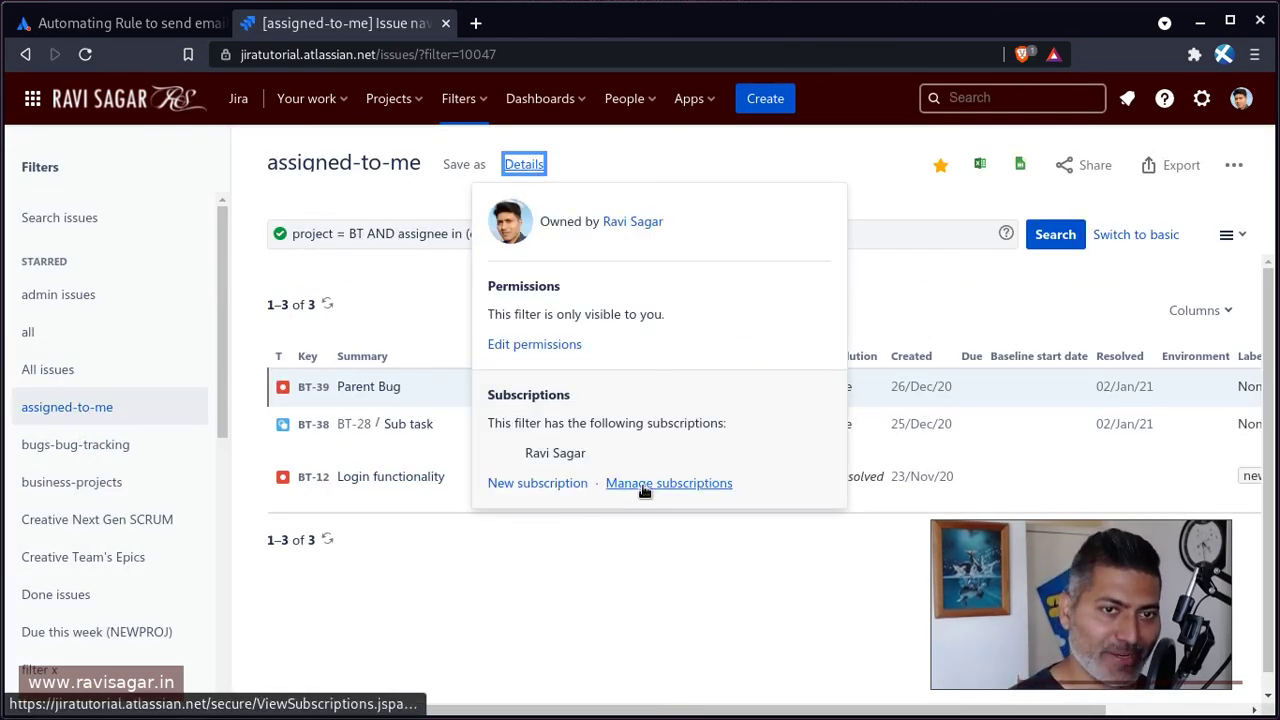
pyautogui.click(644, 488)
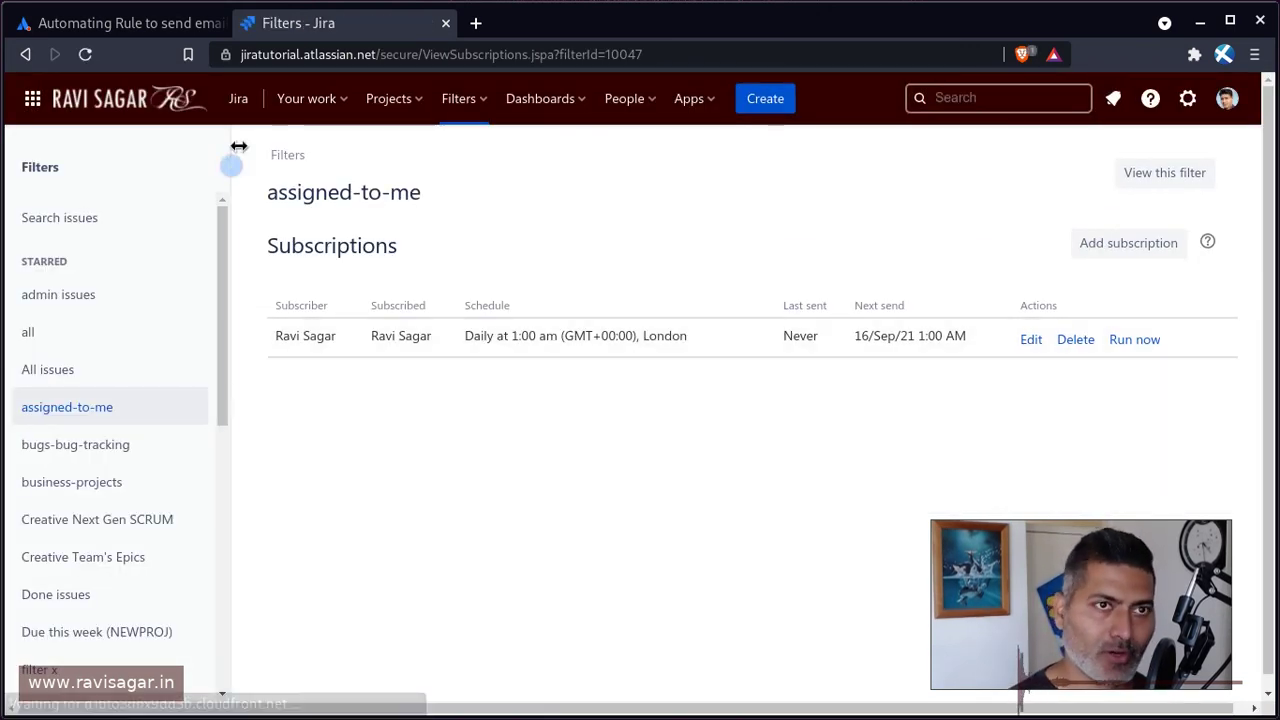
pyautogui.click(123, 23)
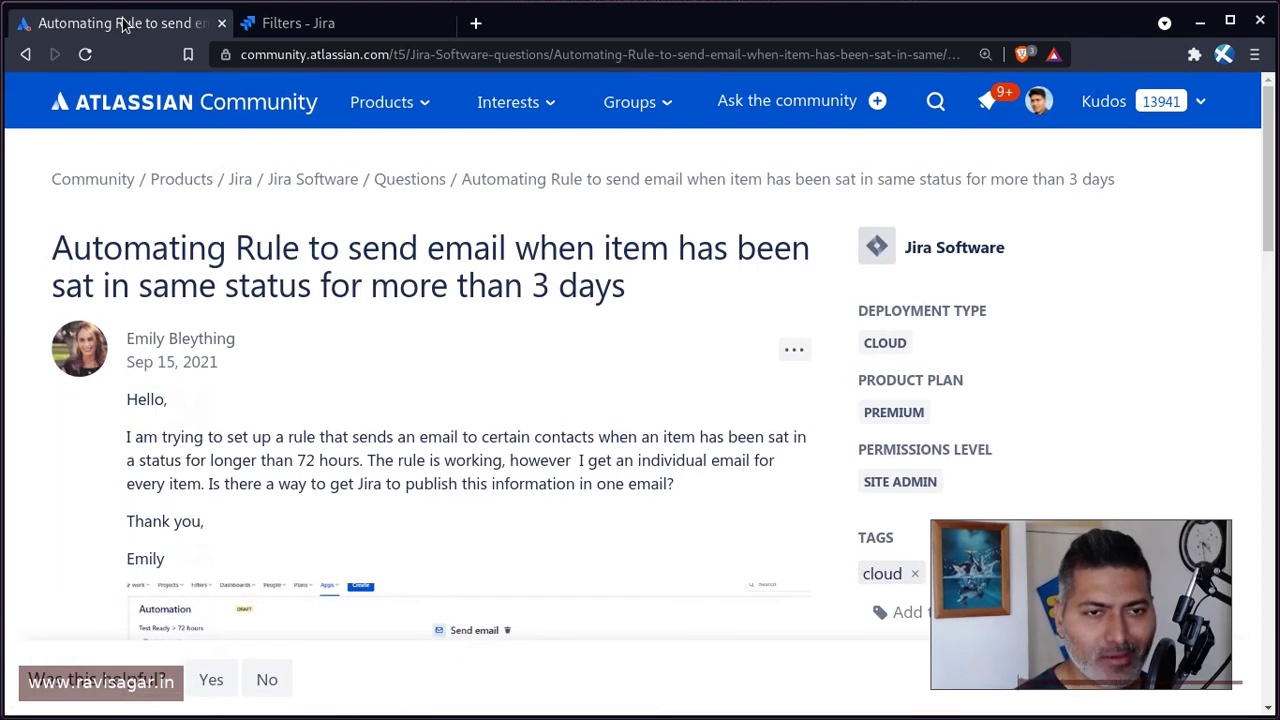